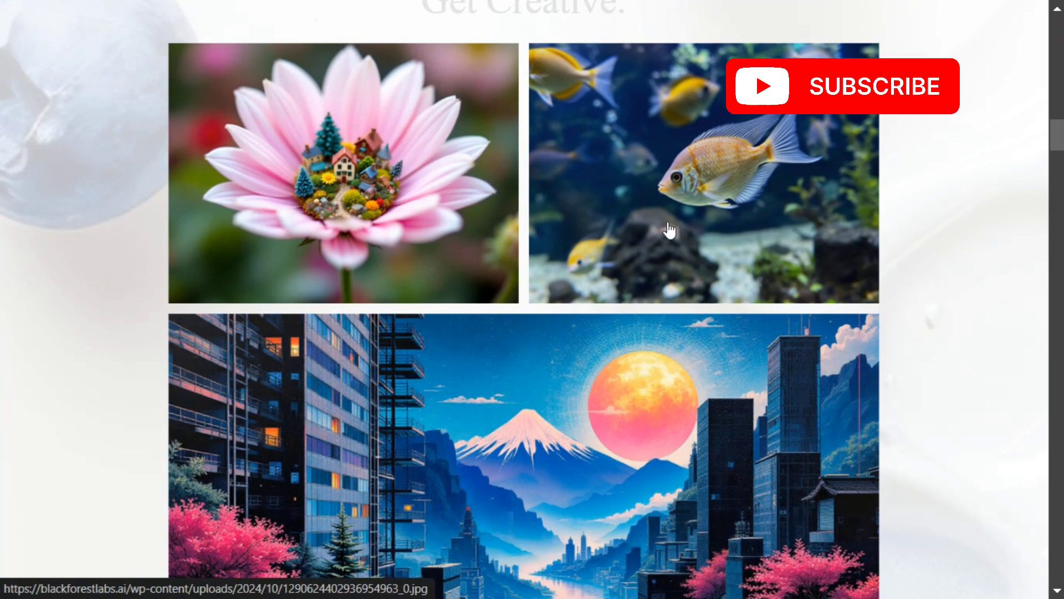
Scroll the Black Forest Labs page past the FLUX gallery to the Get FLUX section.
scroll(670, 231, down, 2)
scroll(670, 229, down, 4)
scroll(670, 229, down, 3)
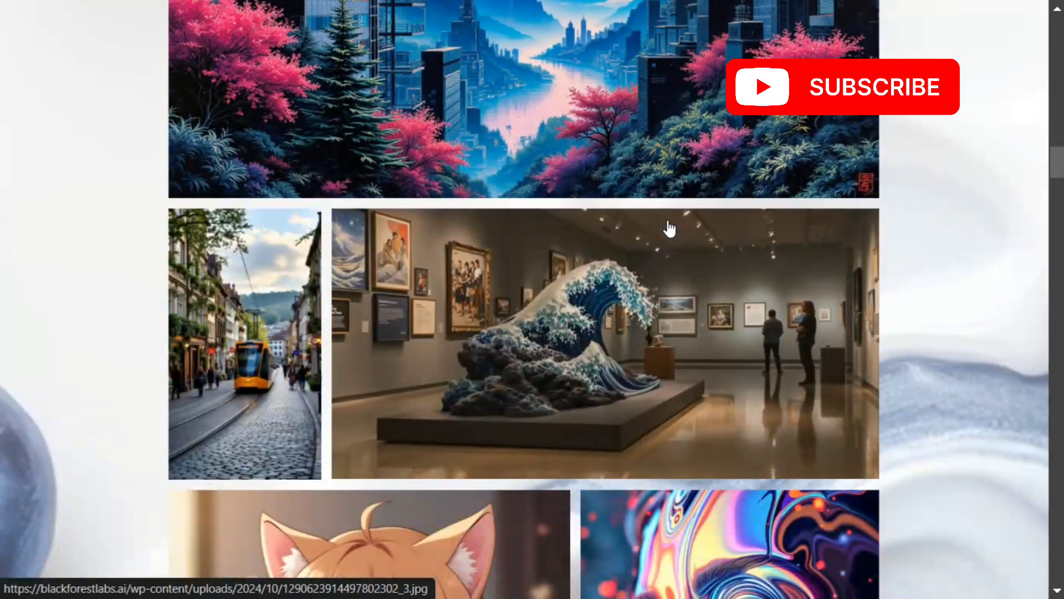
scroll(669, 229, down, 2)
scroll(670, 228, down, 4)
scroll(670, 228, down, 3)
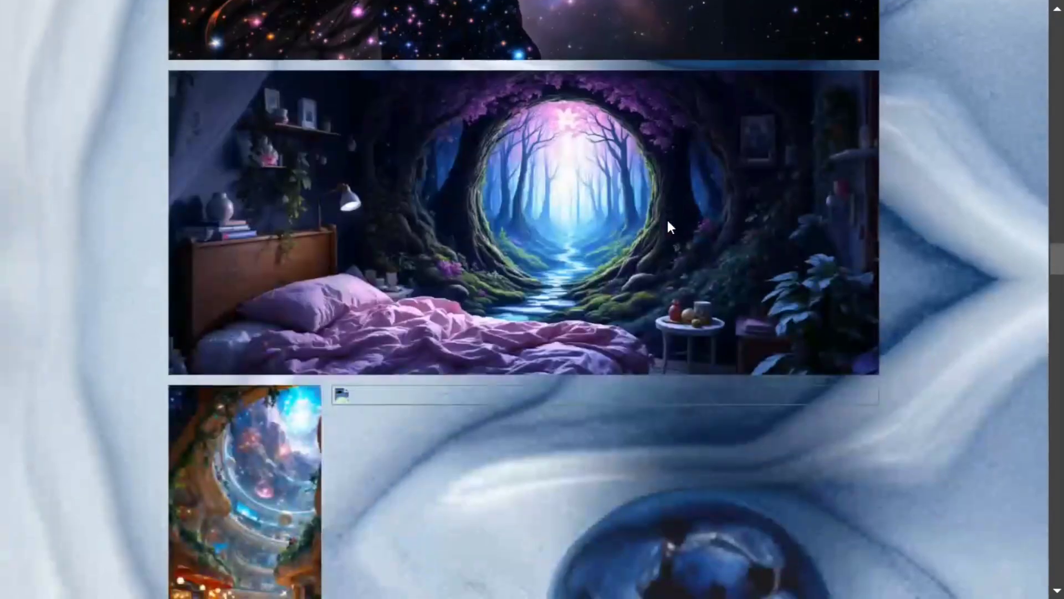
scroll(667, 222, down, 5)
scroll(667, 222, down, 5)
scroll(669, 228, down, 7)
scroll(669, 225, down, 6)
scroll(668, 222, down, 6)
scroll(668, 220, down, 6)
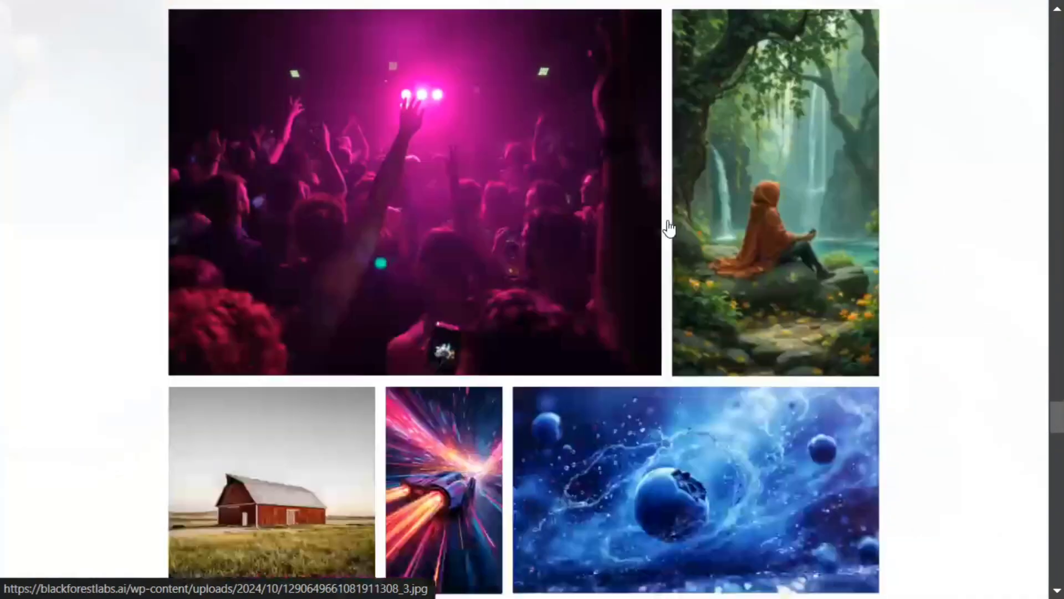
scroll(669, 224, down, 7)
scroll(669, 226, down, 7)
scroll(669, 228, down, 2)
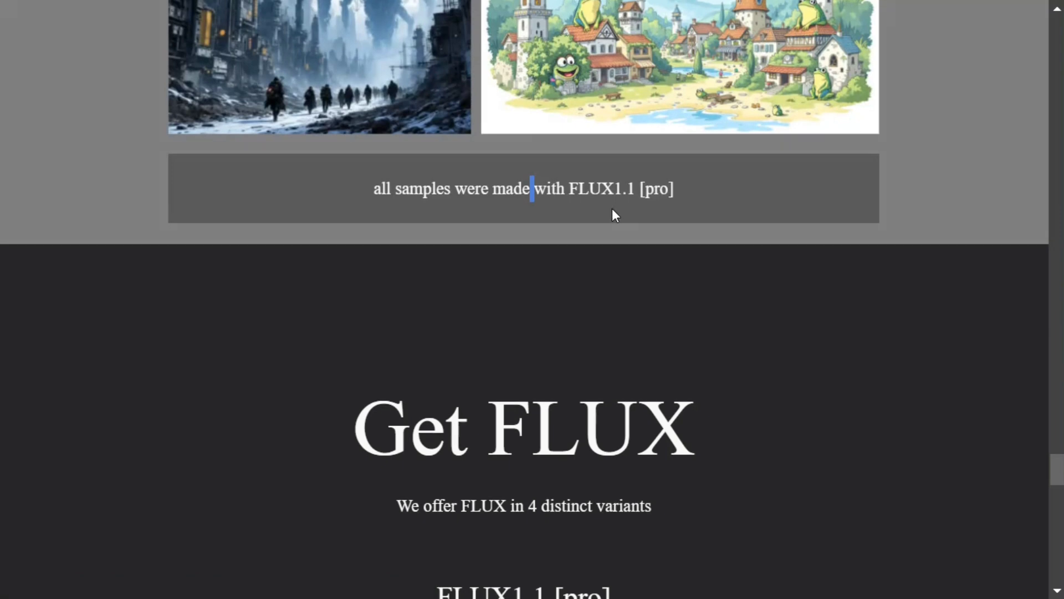
scroll(613, 214, down, 5)
scroll(613, 214, down, 2)
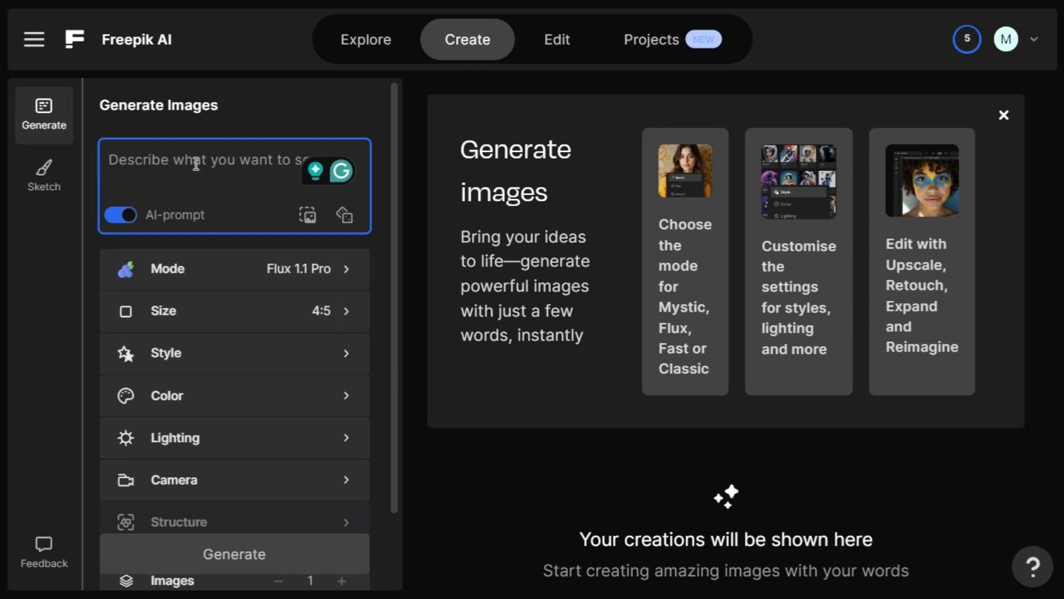
Generate an image from the prompt 'A serene landscape featuring a tranquil lake surrounded by mountains during sunset.'.
text(A serene landscape featuring a tranquil lake surrounded by mountains during sunset.)
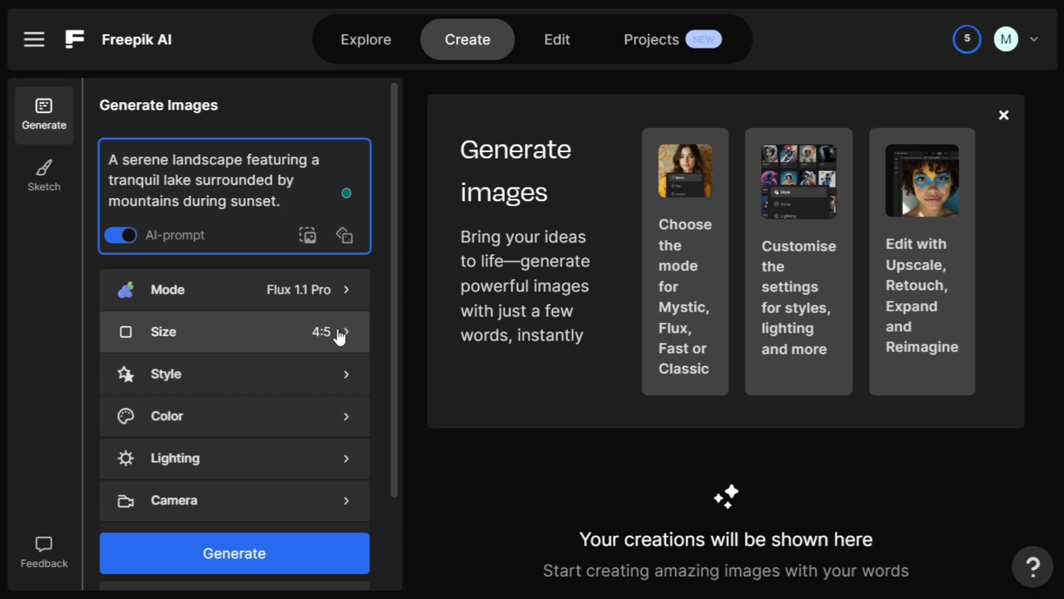
click(227, 557)
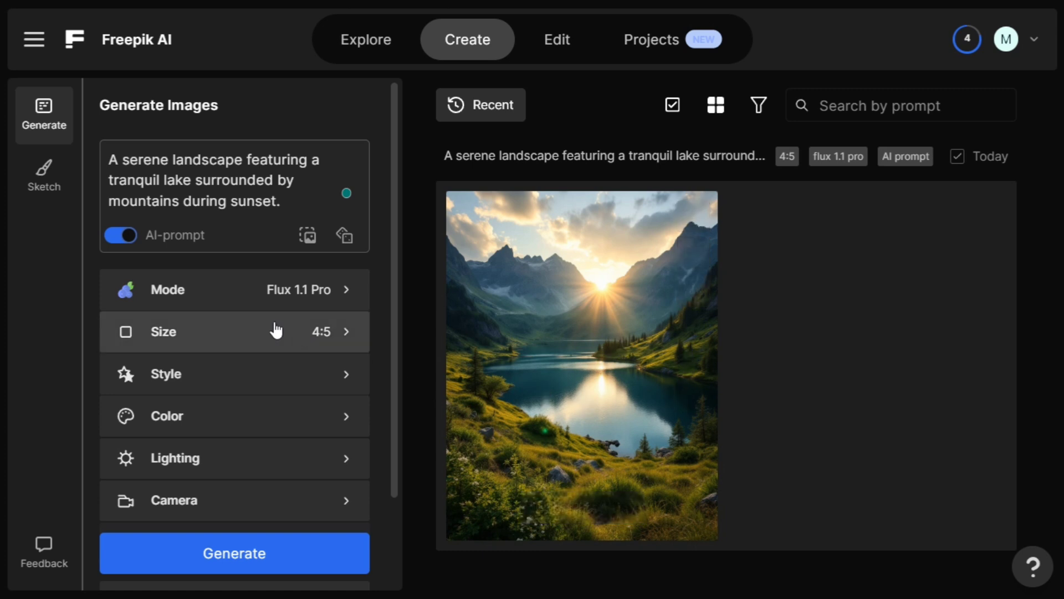
Replace the prompt with the soaring eagle description and set the size to 2:1 Horizontal.
key(F11)
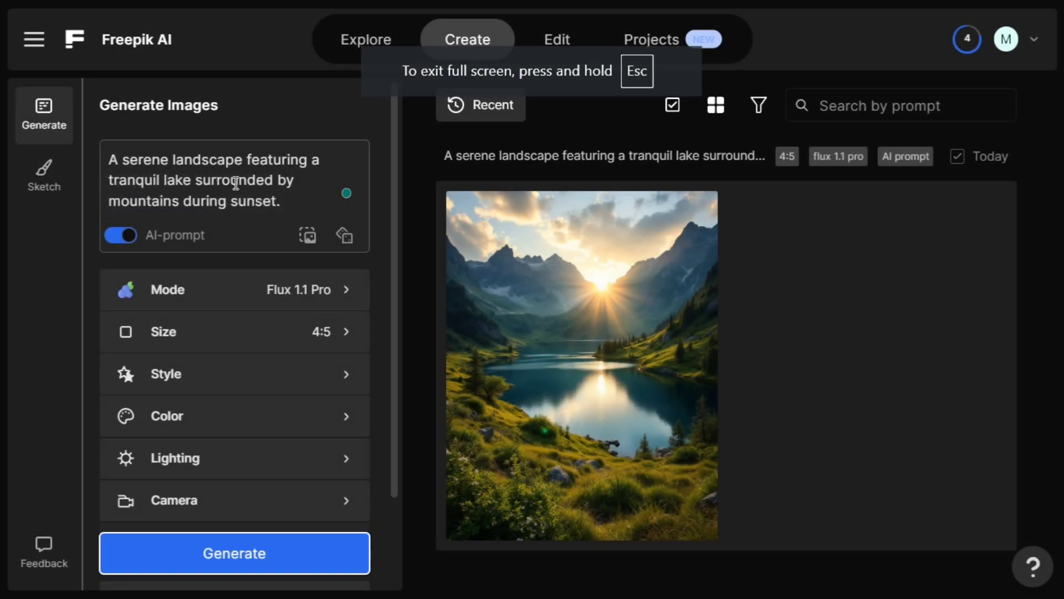
click(235, 183)
key(ctrl+a)
text(The essence of freedom represented through a soaring eagle against a backdrop of open skies.)
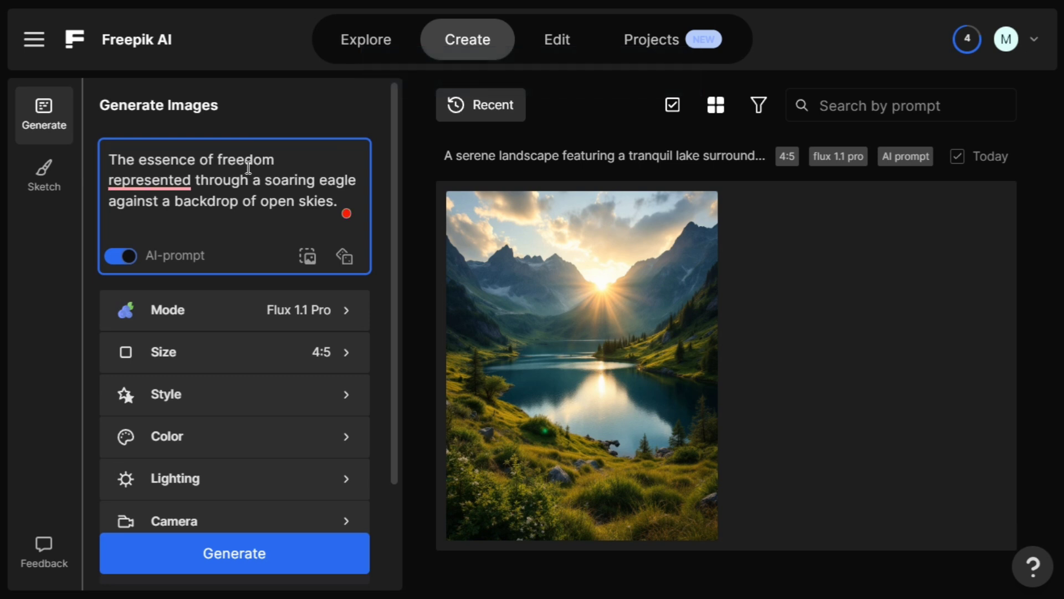
click(304, 348)
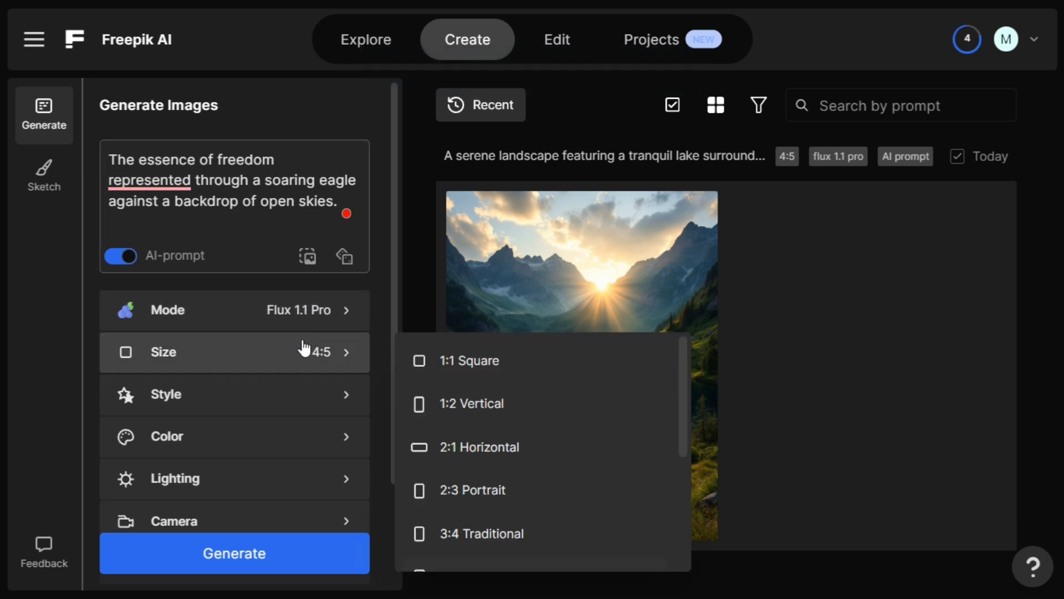
scroll(531, 438, down, 4)
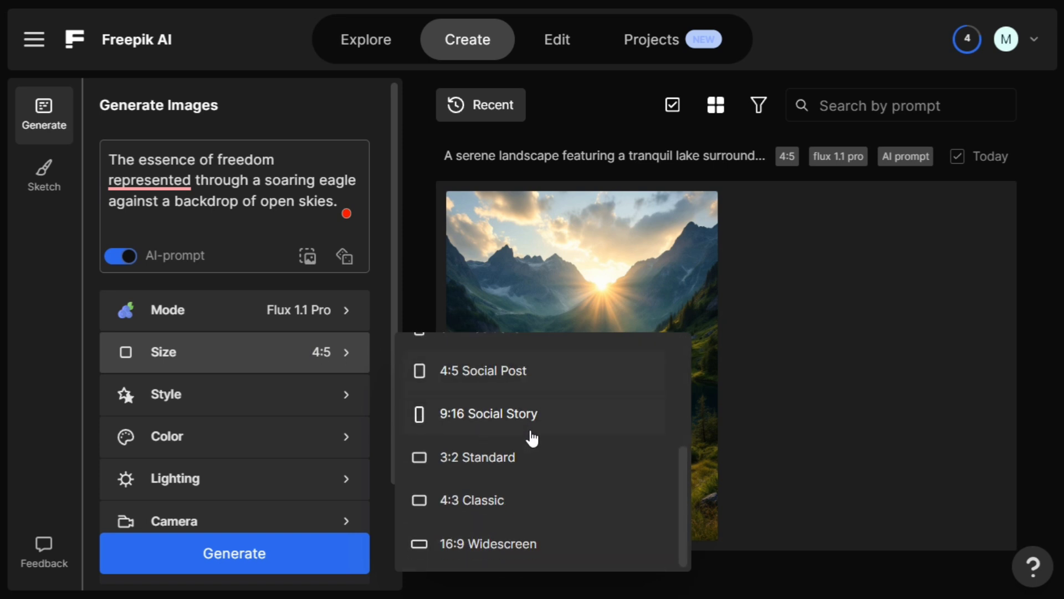
click(522, 425)
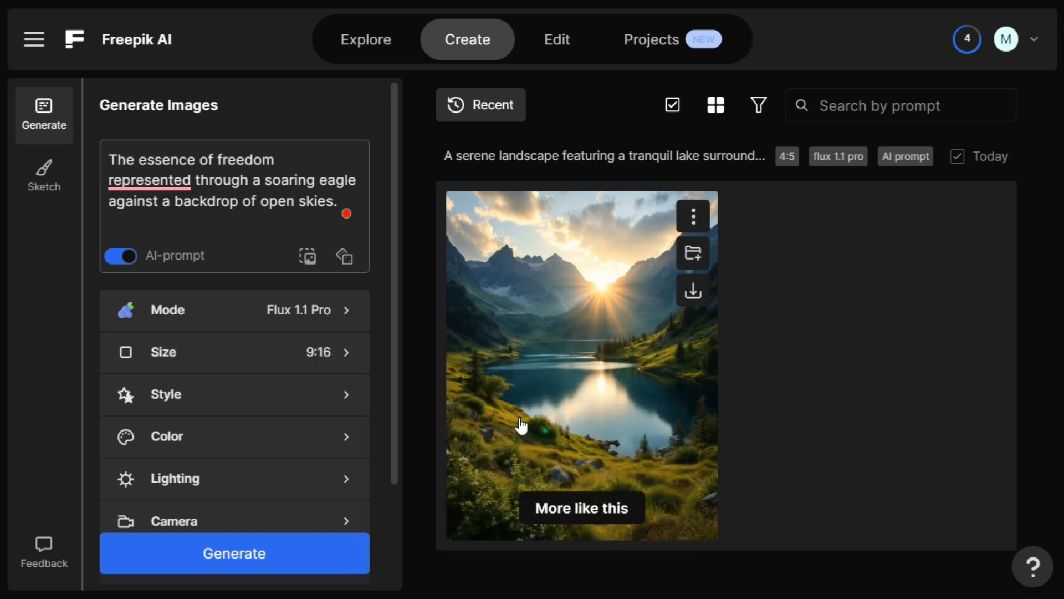
click(346, 361)
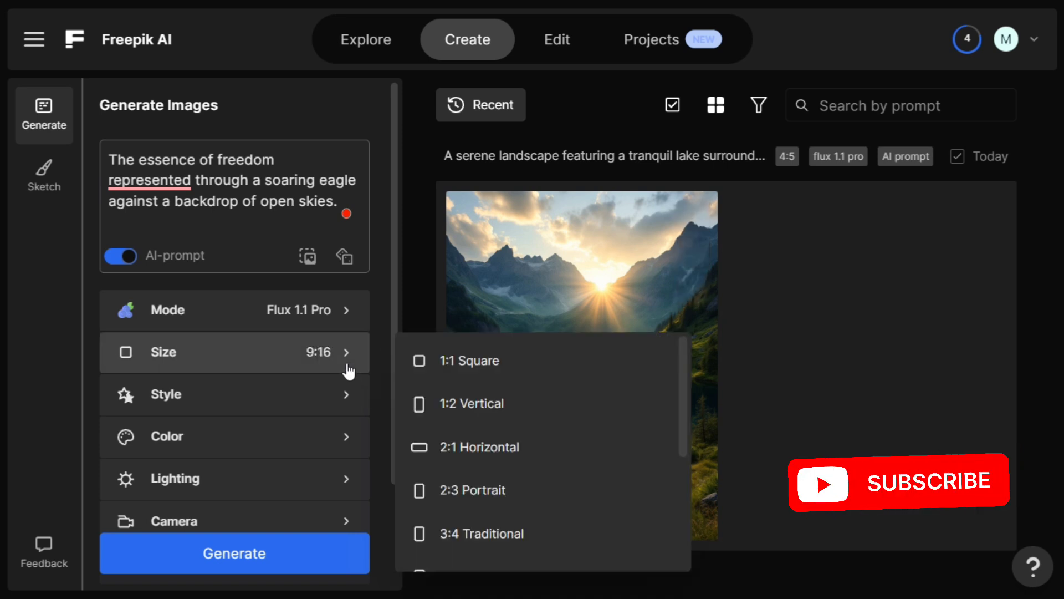
click(521, 466)
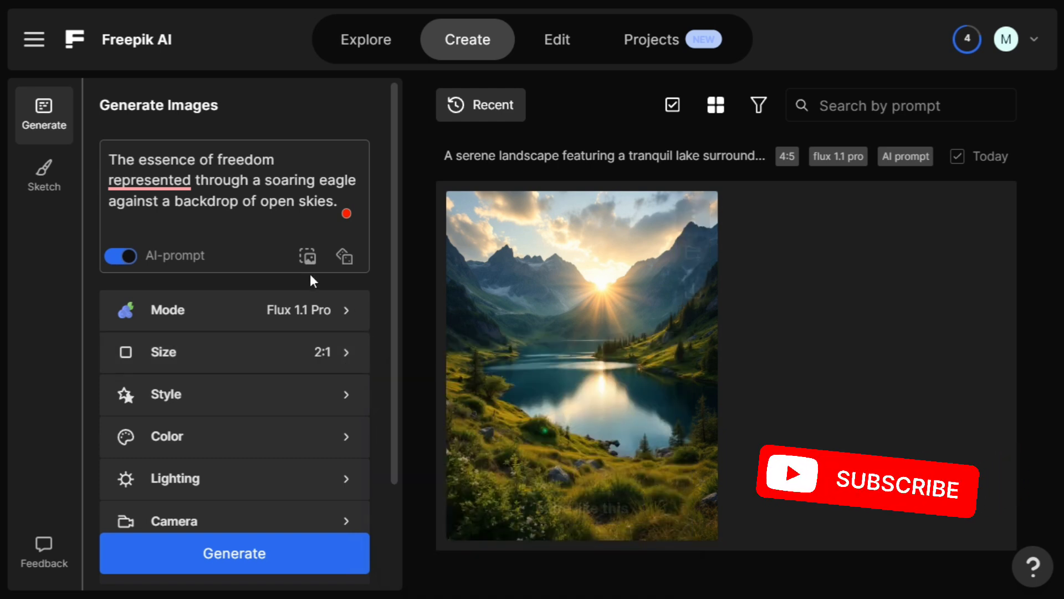
Generate the 2:1 eagle image and review it at full size.
click(225, 554)
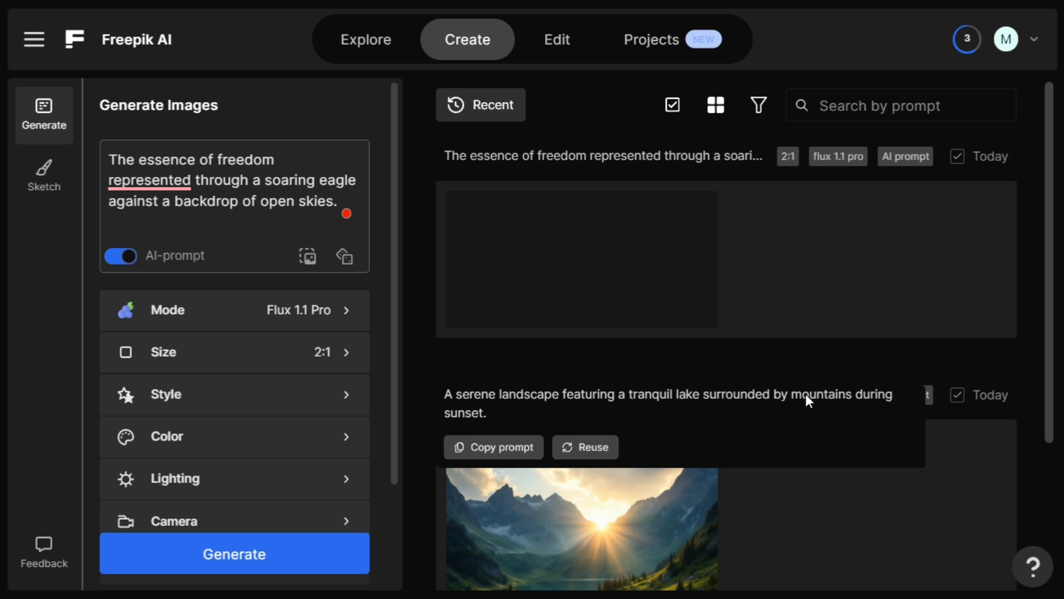
click(582, 270)
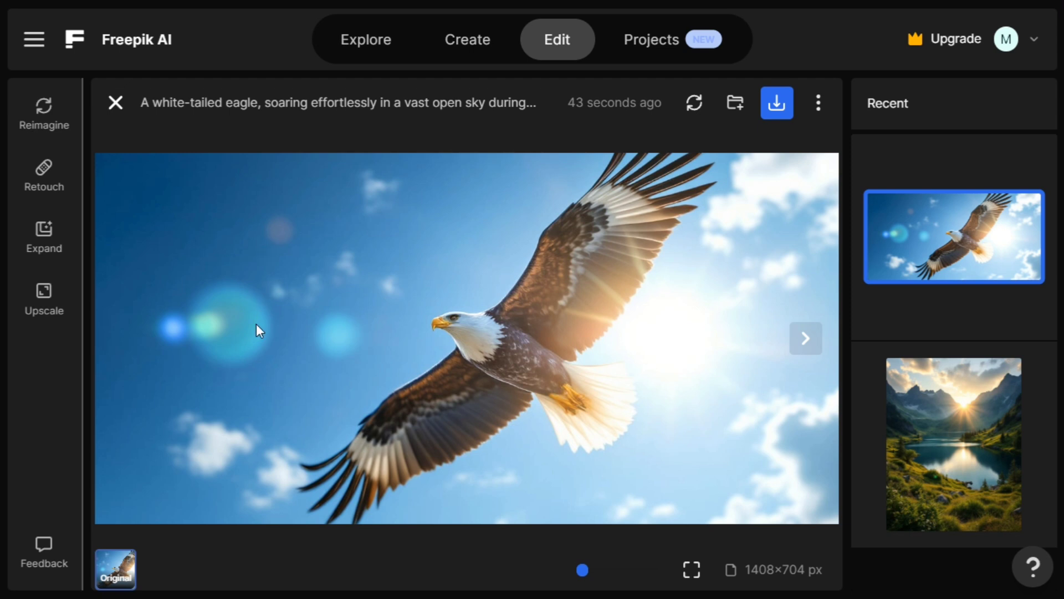
click(116, 104)
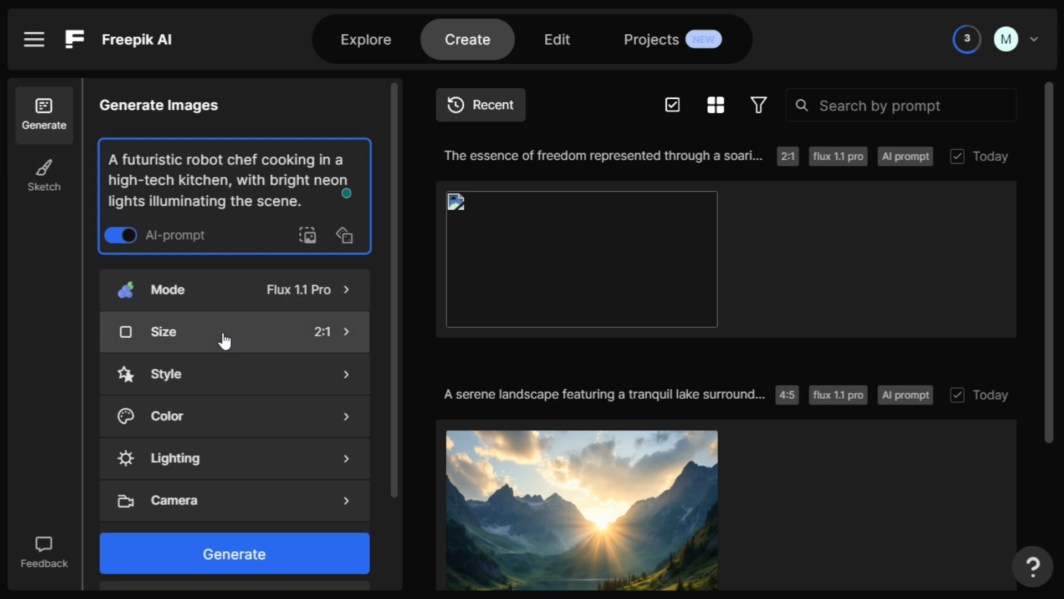
Set the size to 16:9 Widescreen, generate the robot chef image, and view it full-size.
click(294, 339)
scroll(530, 399, down, 2)
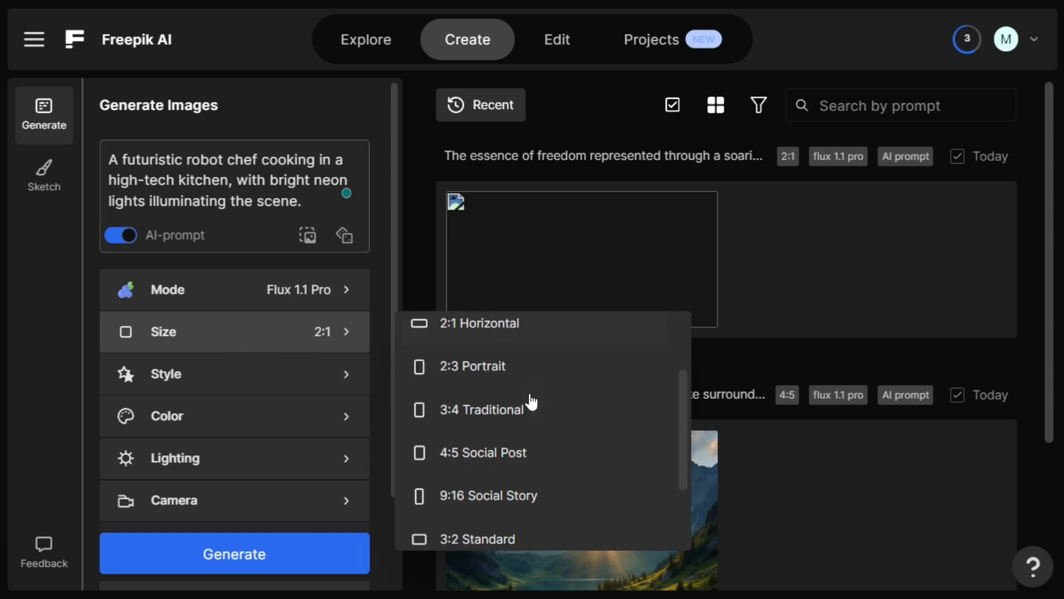
scroll(531, 402, down, 1)
scroll(531, 402, down, 2)
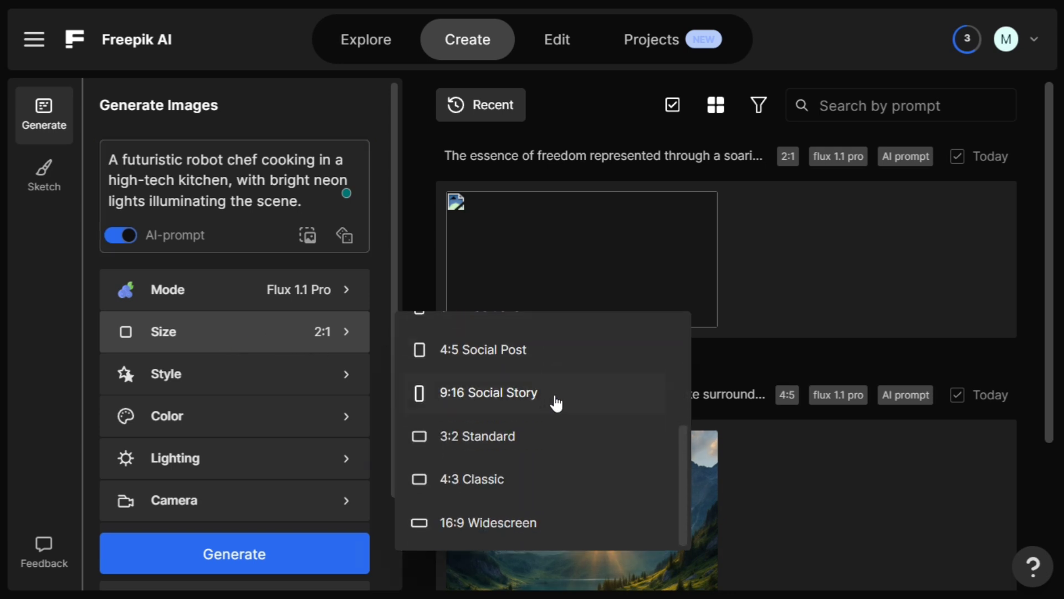
click(465, 521)
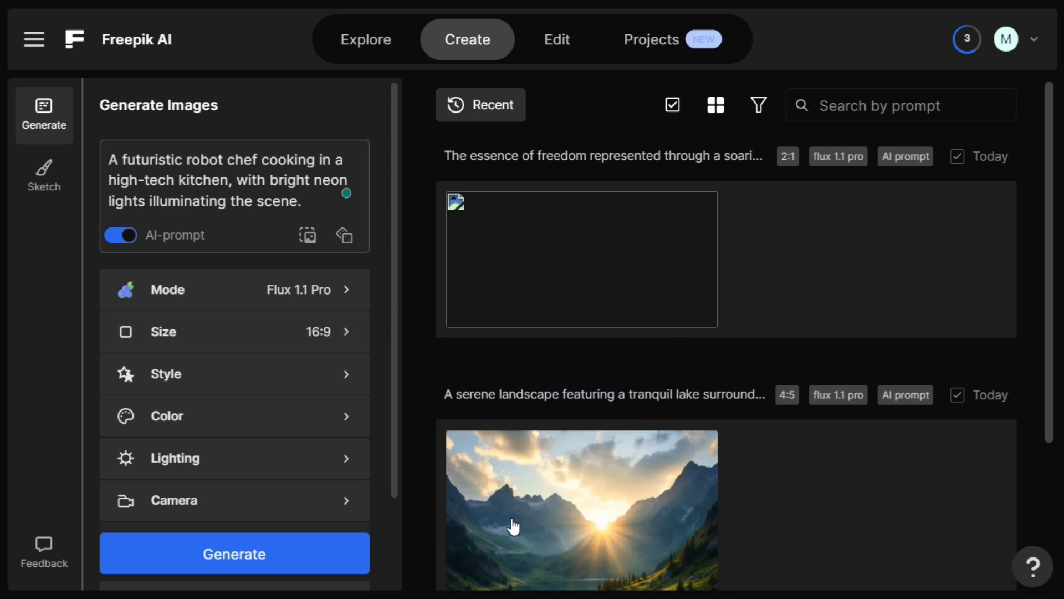
click(243, 557)
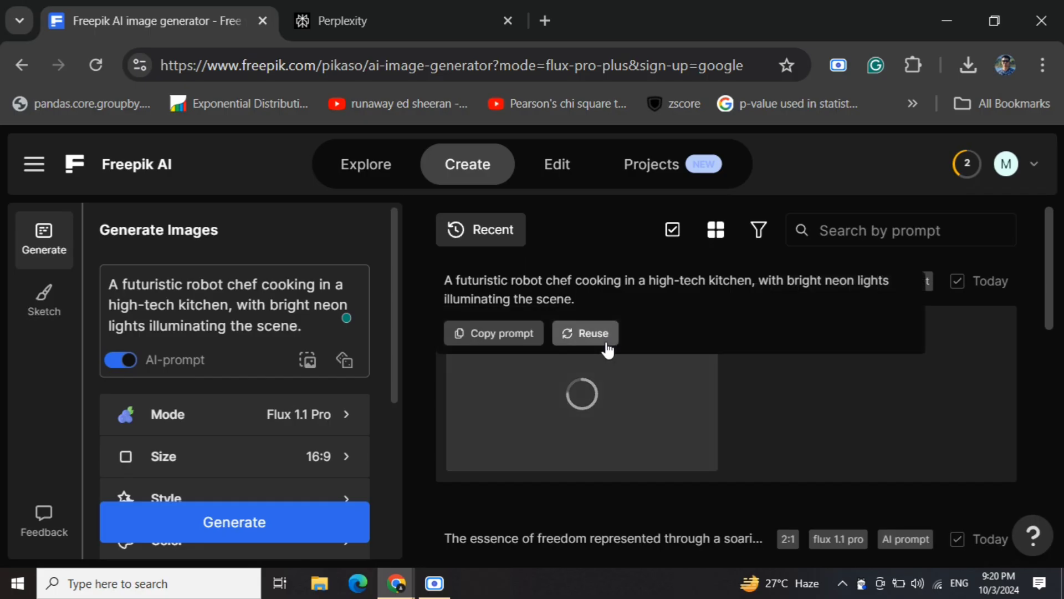
key(F11)
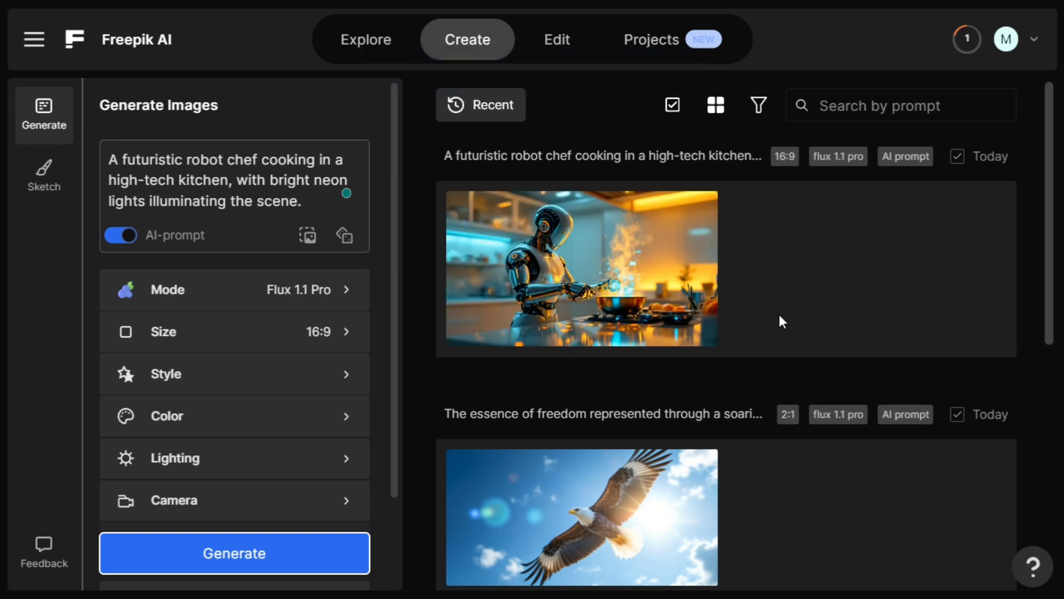
mouse_move(582, 267)
click(549, 255)
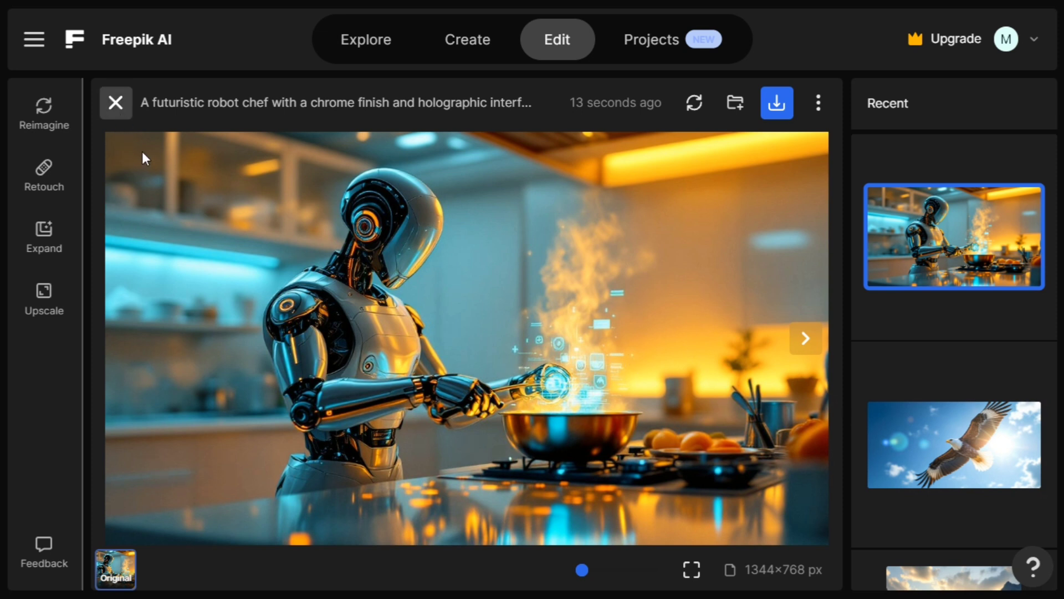
Swap in the Van Gogh-style woman portrait prompt, generate it, and open the result full-size.
click(116, 109)
click(310, 199)
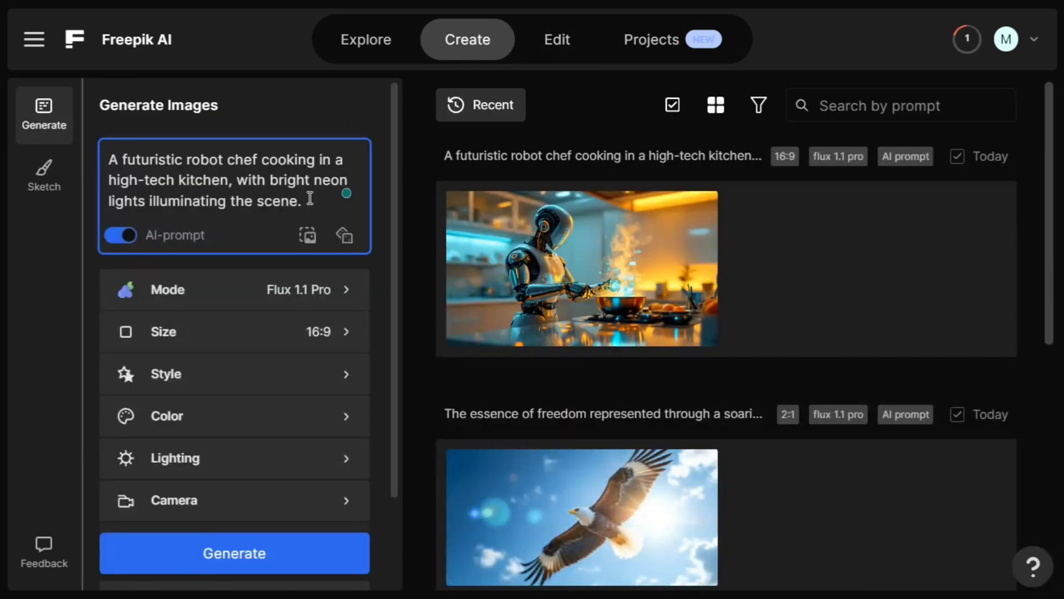
key(ctrl+a)
text(A portrait of a woman in the style of Van Gogh, with swirling colors and expressive brushstrokes.)
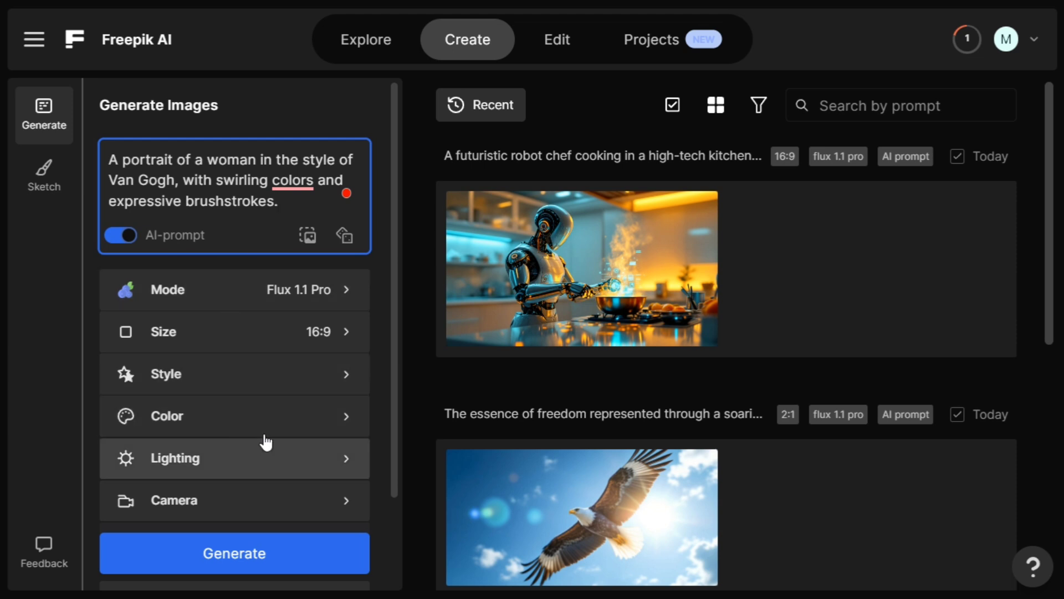
click(285, 559)
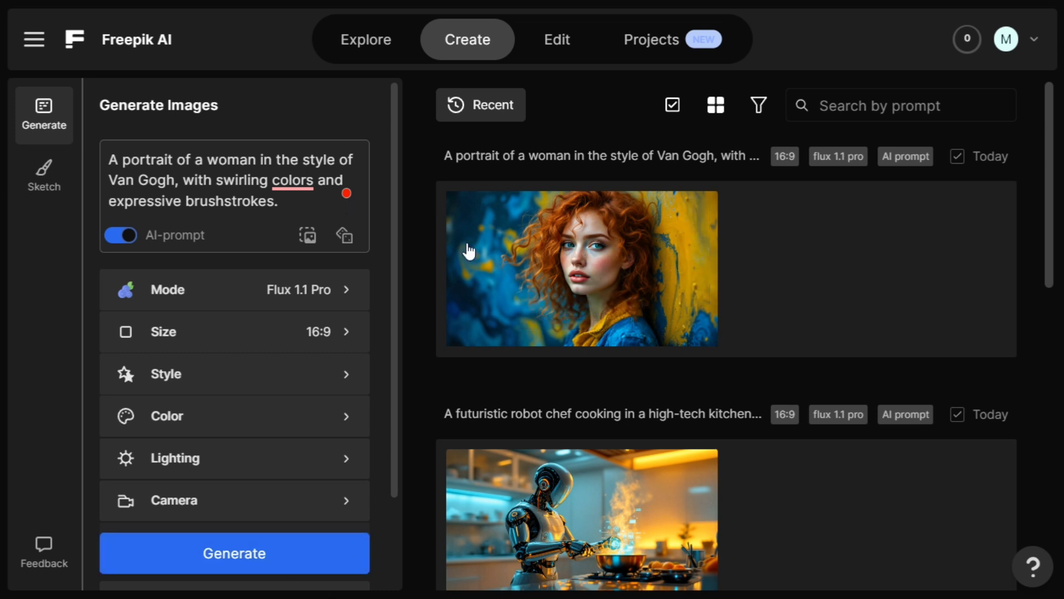
click(585, 258)
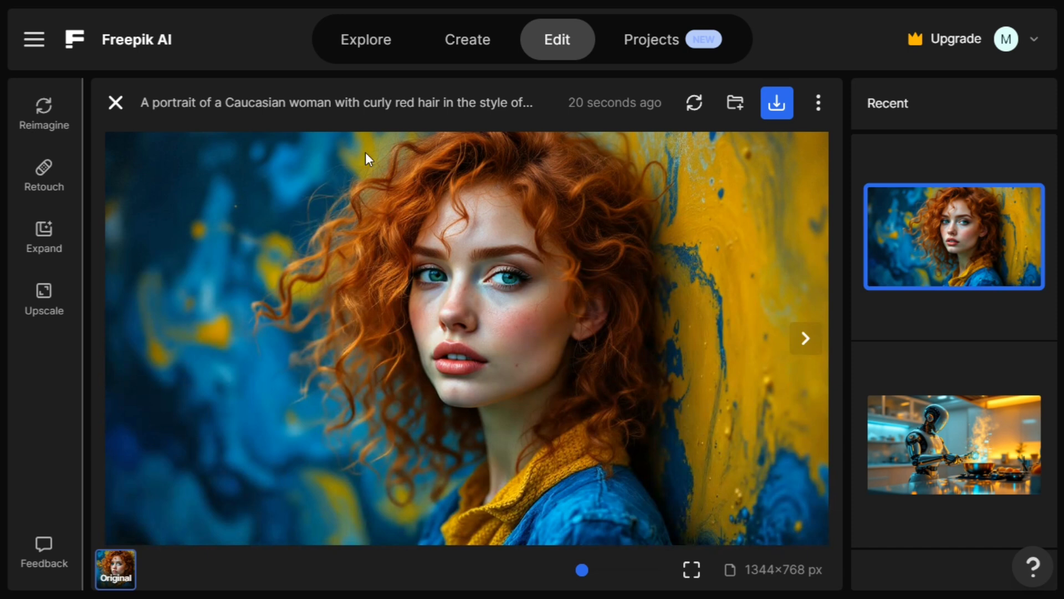
Close the full-size portrait view to return to the generation history.
click(116, 107)
mouse_move(583, 268)
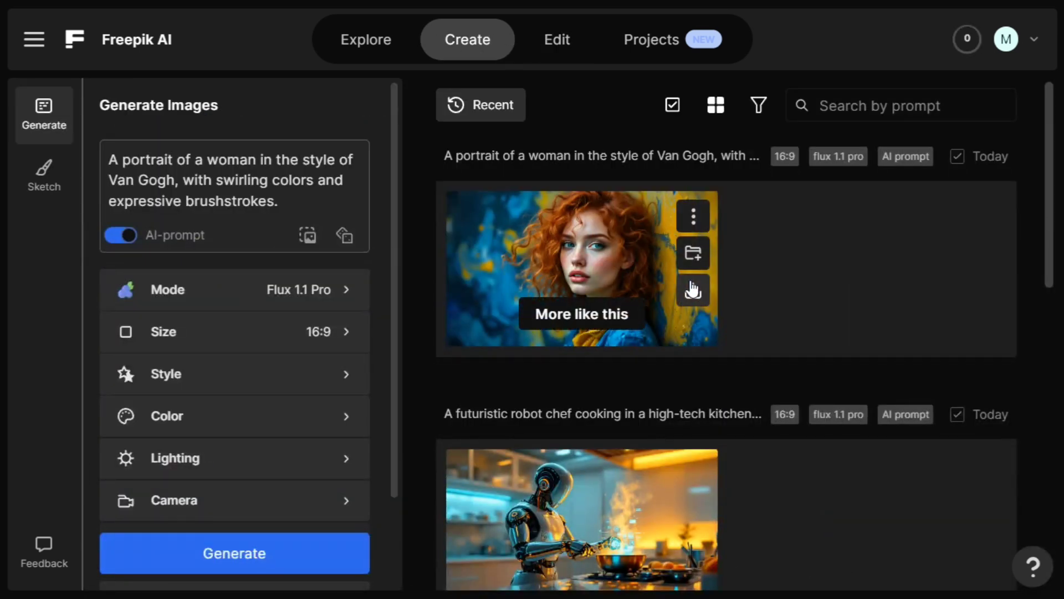